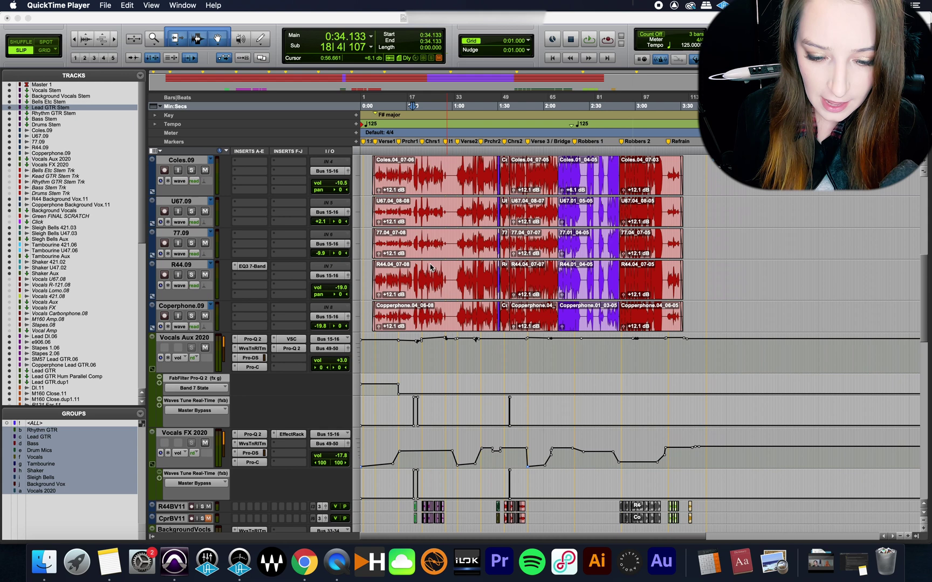
Step: Select 0:28–1:14 on the Vocals Aux 2020 automation and 0:48–1:44 on Vocals FX 2020
{"action": "left_click", "coordinate": [430, 357]}
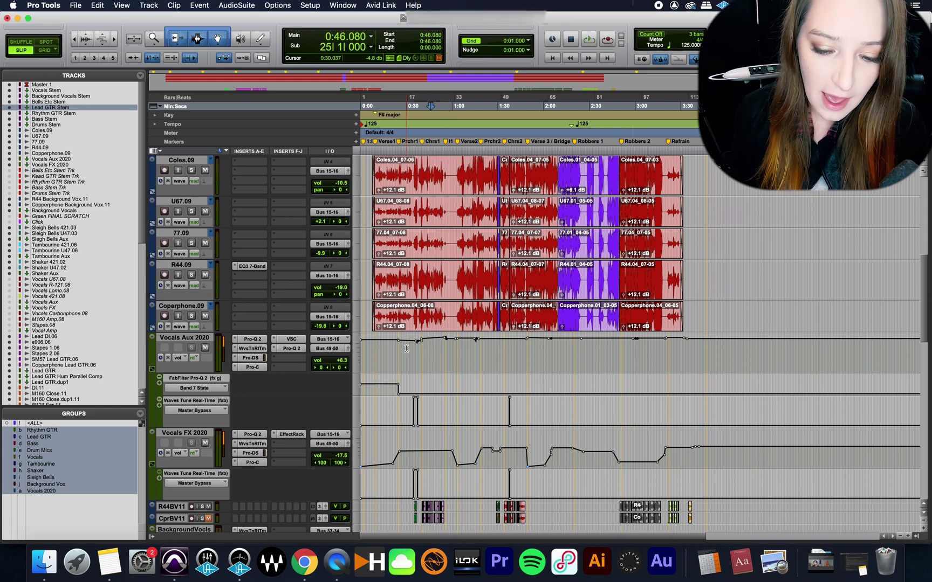
{"action": "left_click_drag", "start_coordinate": [404, 348], "coordinate": [474, 350]}
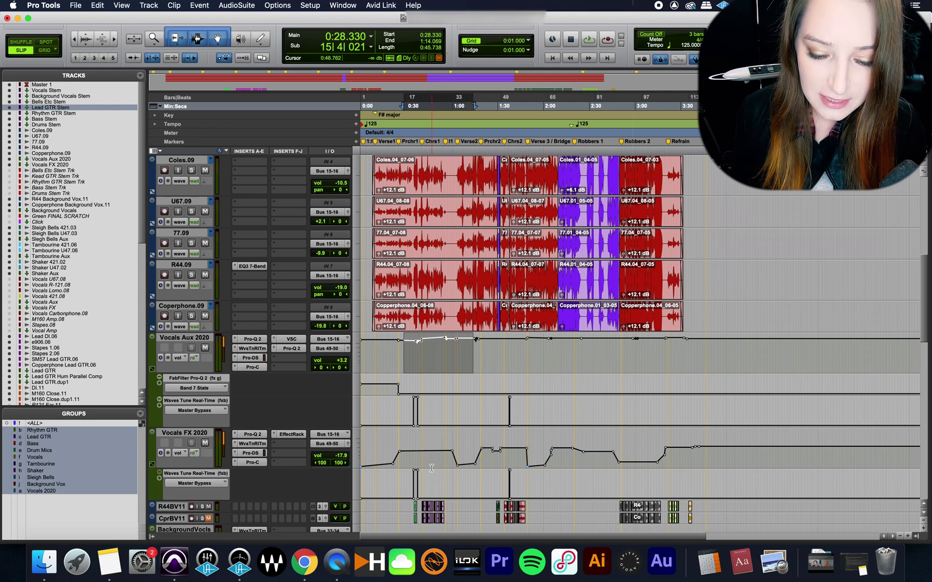
{"action": "left_click_drag", "start_coordinate": [434, 458], "coordinate": [520, 457]}
Step: Scroll down through the track list to the stems and back up to the vocal tracks
{"action": "scroll", "coordinate": [520, 458], "scroll_direction": "down", "scroll_amount": 2}
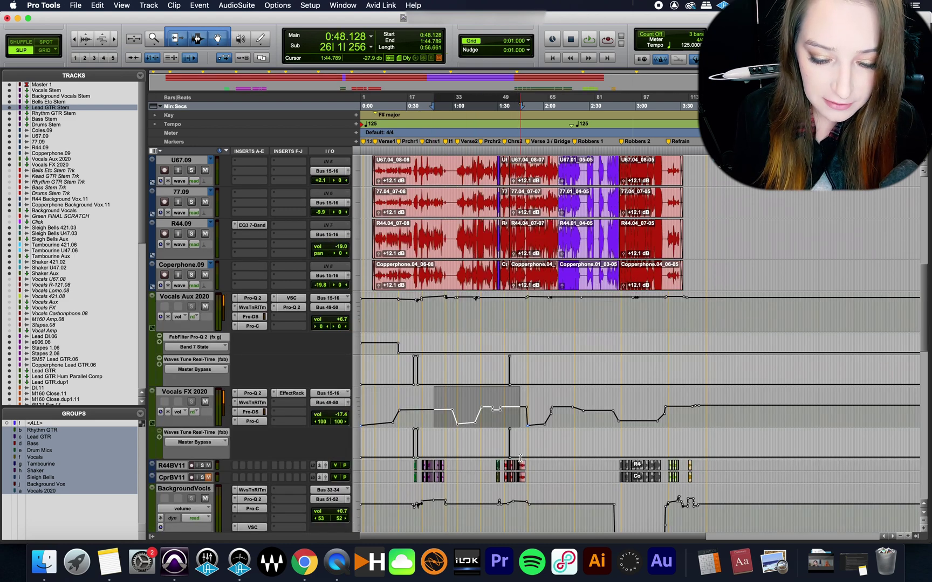
{"action": "scroll", "coordinate": [520, 457], "scroll_direction": "down", "scroll_amount": 3}
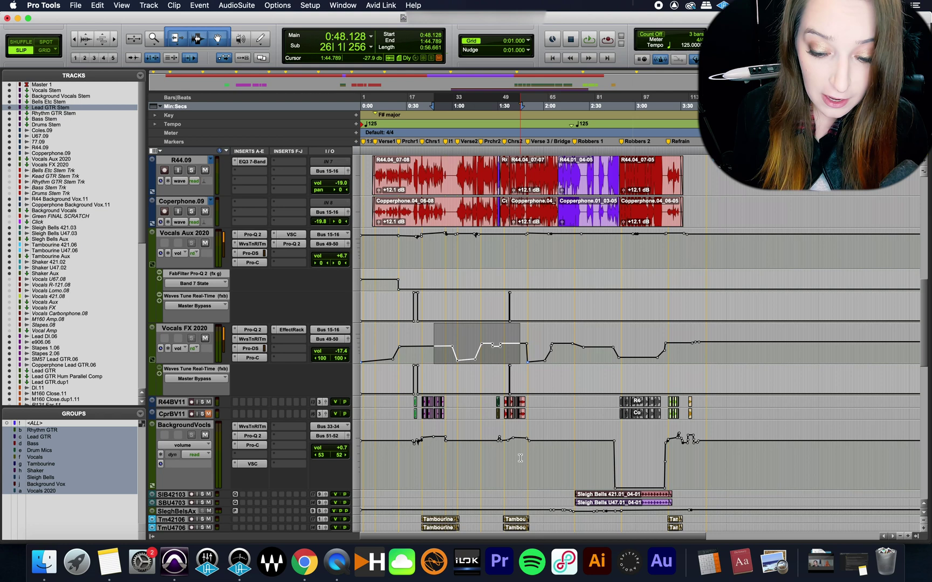
{"action": "scroll", "coordinate": [519, 458], "scroll_direction": "down", "scroll_amount": 5}
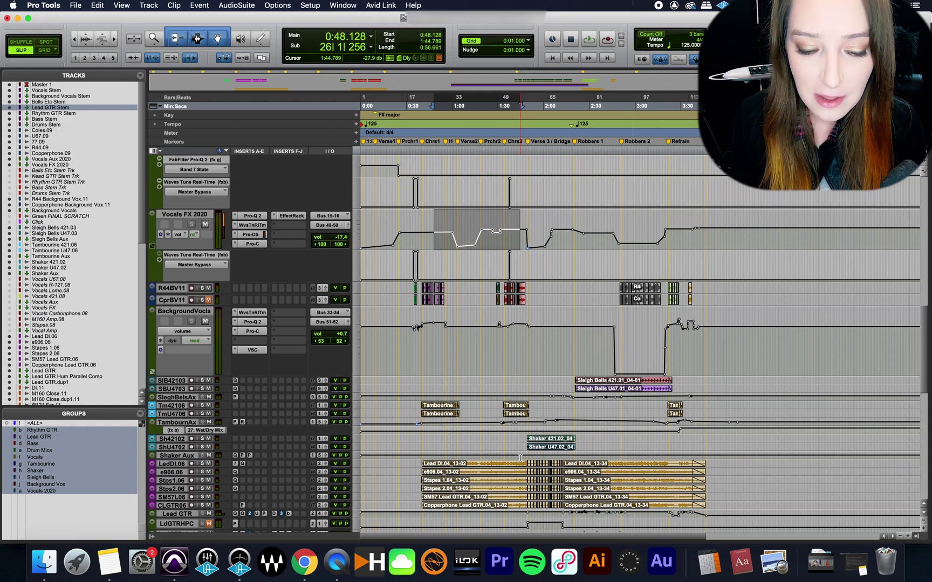
{"action": "scroll", "coordinate": [520, 458], "scroll_direction": "up", "scroll_amount": 15}
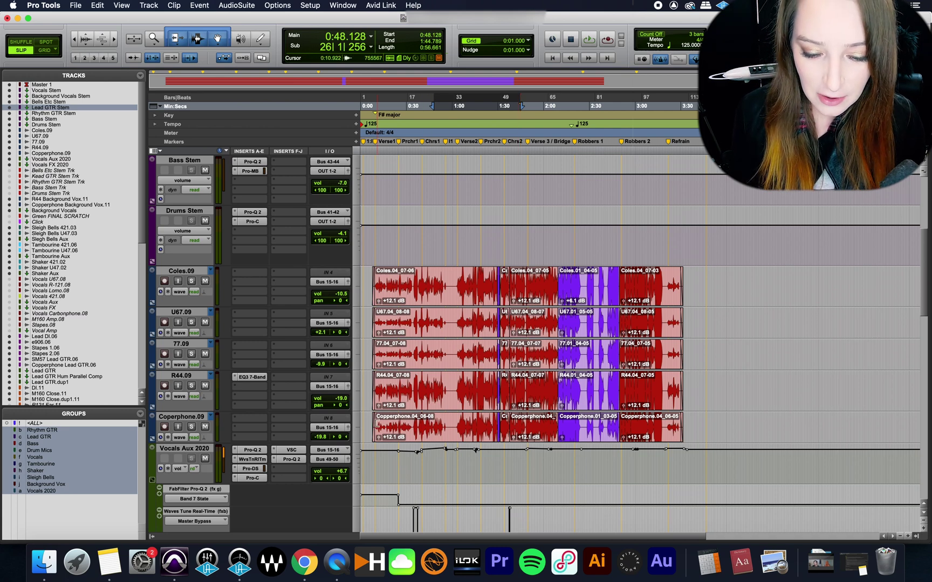
Step: Zoom in on the first vocal clip, then undo a trial Copperphone clip-gain boost back to +12.1 dB
{"action": "left_click", "coordinate": [405, 440]}
{"action": "key", "text": "super+bracketright"}
{"action": "key", "text": "super+bracketright"}
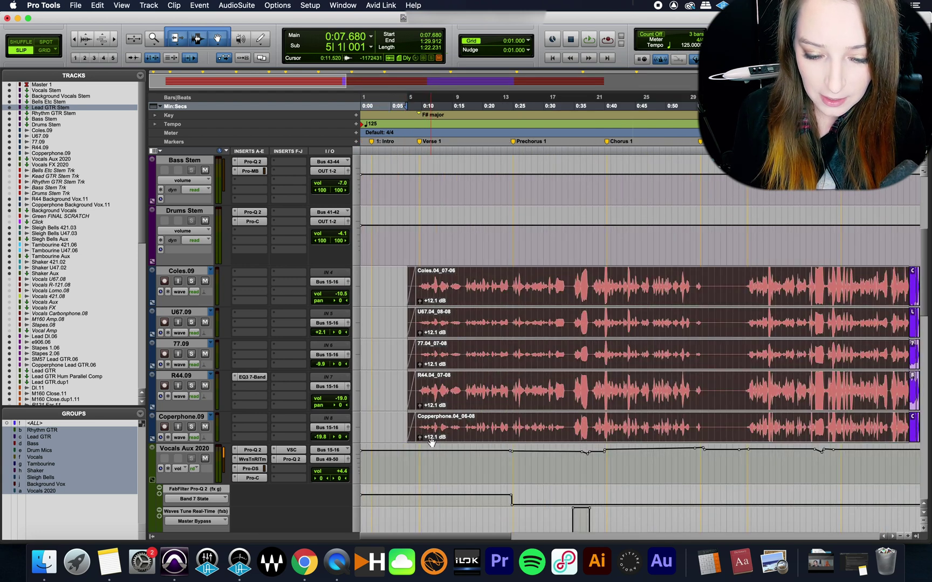
{"action": "left_click", "coordinate": [426, 457]}
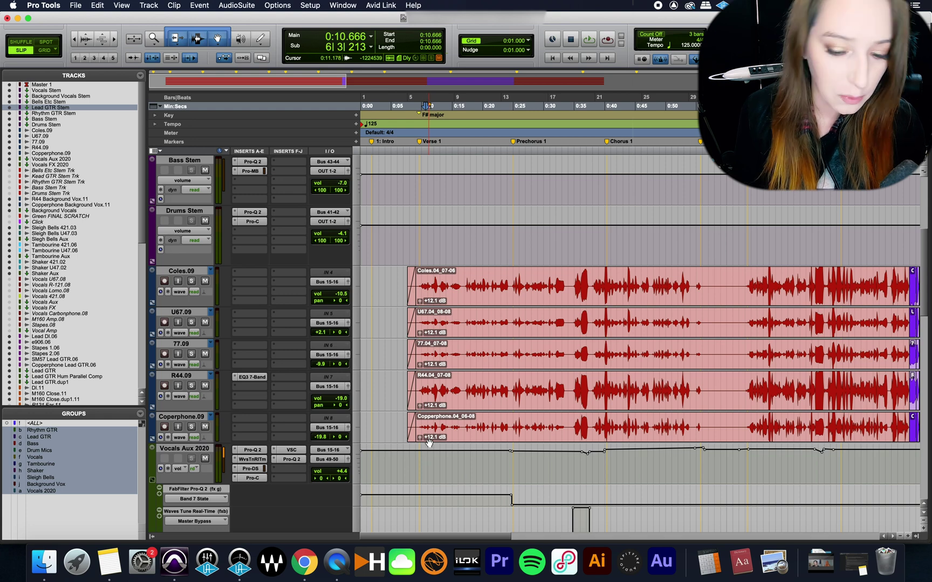
{"action": "left_click_drag", "start_coordinate": [420, 437], "coordinate": [418, 438]}
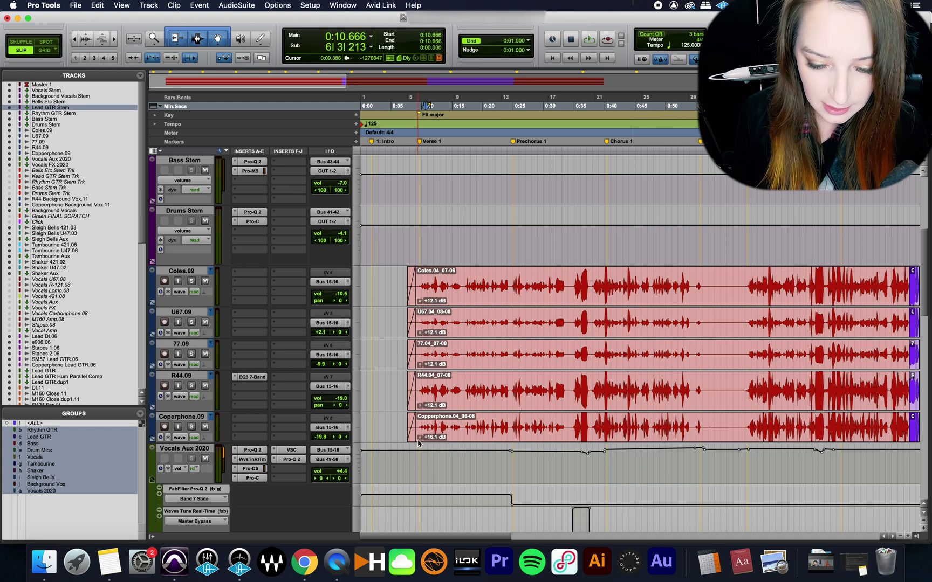
{"action": "key", "text": "super+z"}
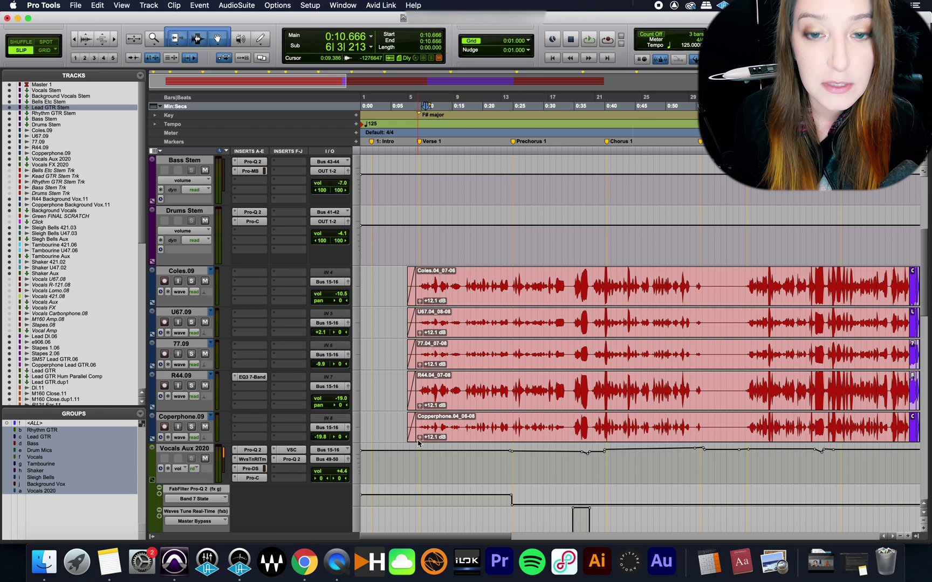
{"action": "key", "text": "super+equal"}
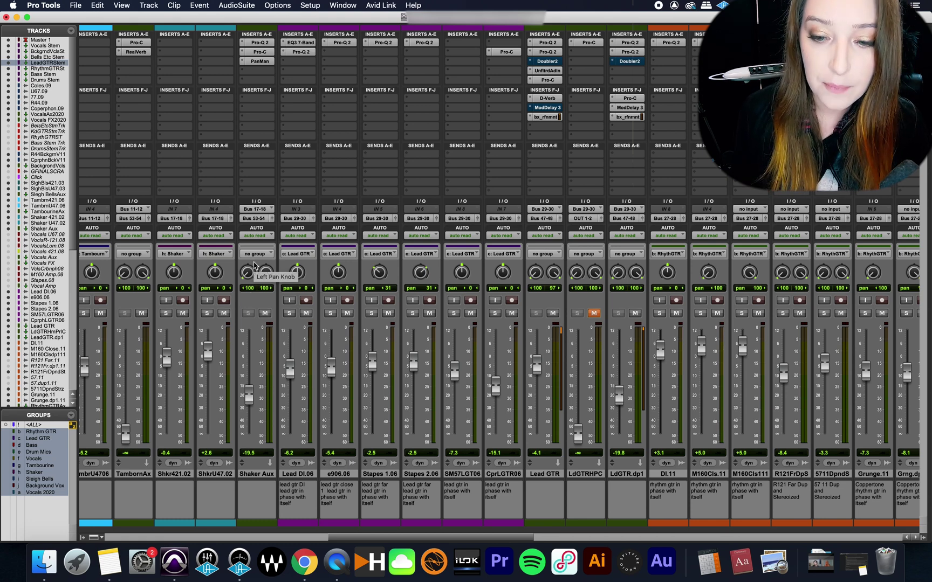
{"action": "key", "text": "super+equal"}
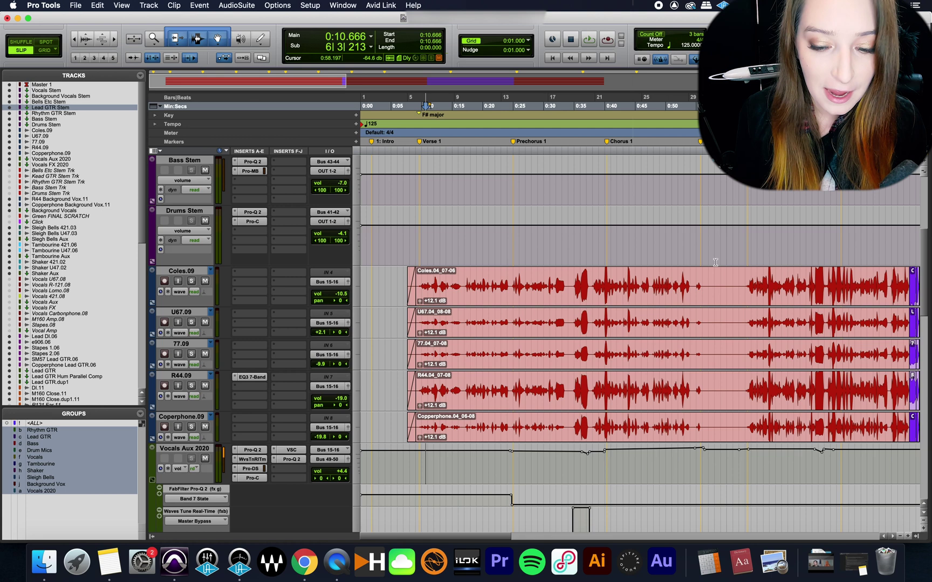
{"action": "left_click_drag", "start_coordinate": [716, 284], "coordinate": [592, 283]}
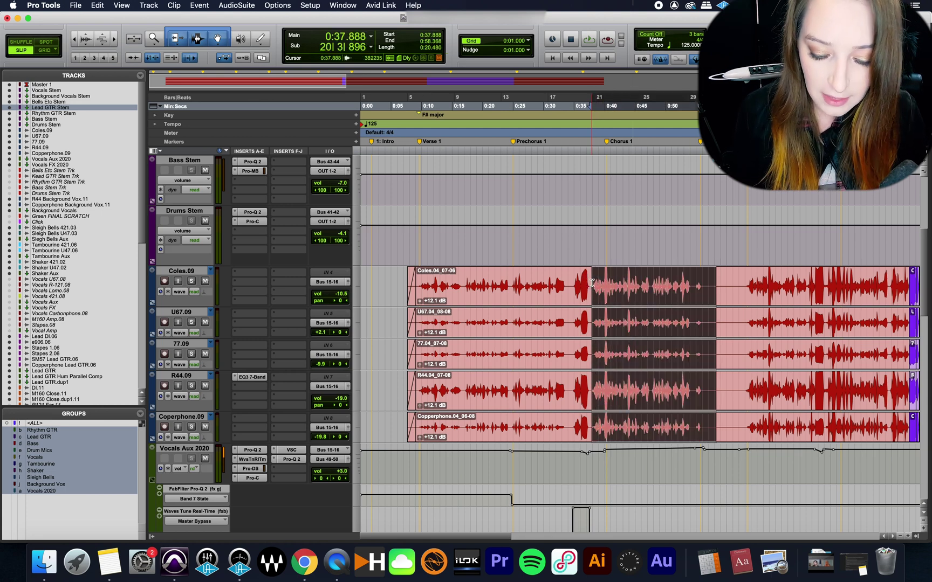
{"action": "key", "text": "super+e"}
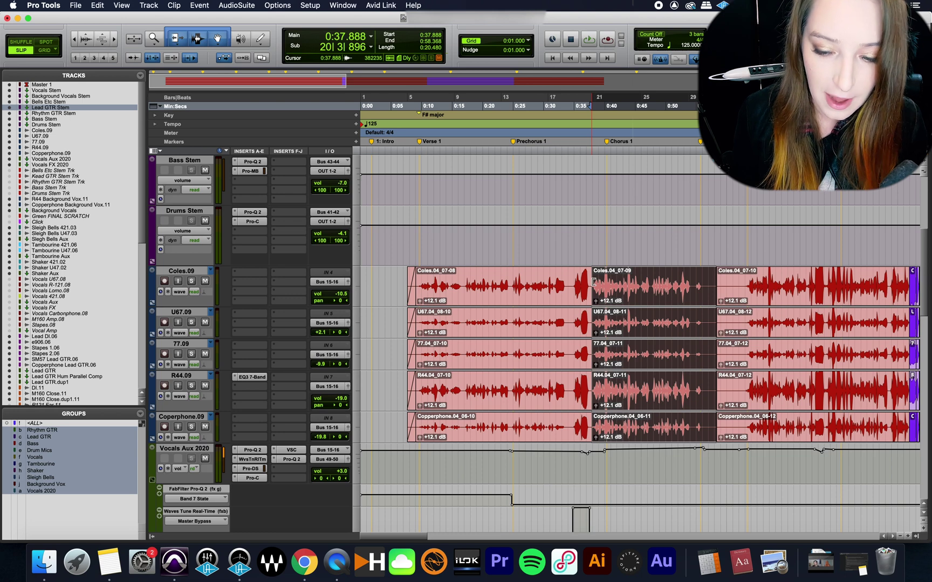
{"action": "left_click_drag", "start_coordinate": [596, 300], "coordinate": [596, 311]}
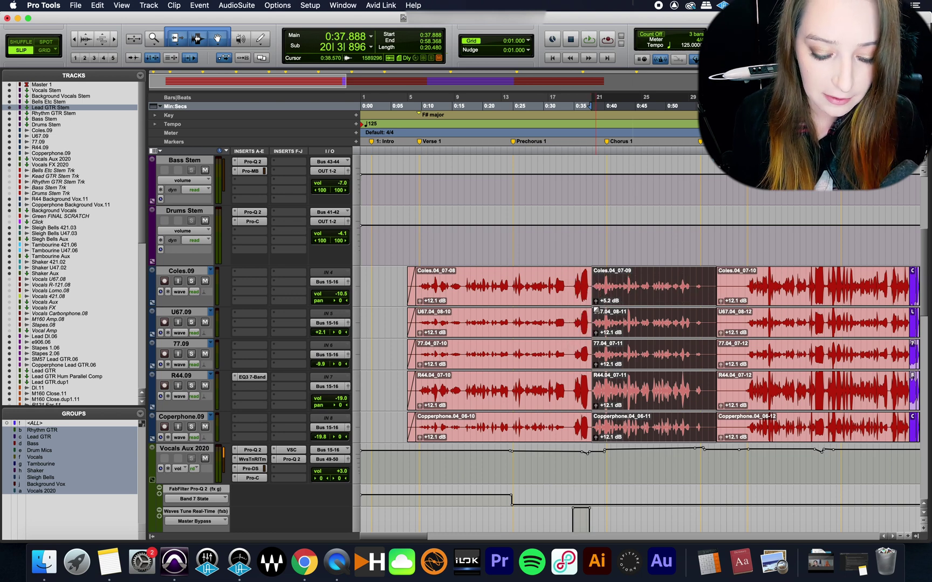
{"action": "key", "text": "super+z"}
{"action": "key", "text": "super+z"}
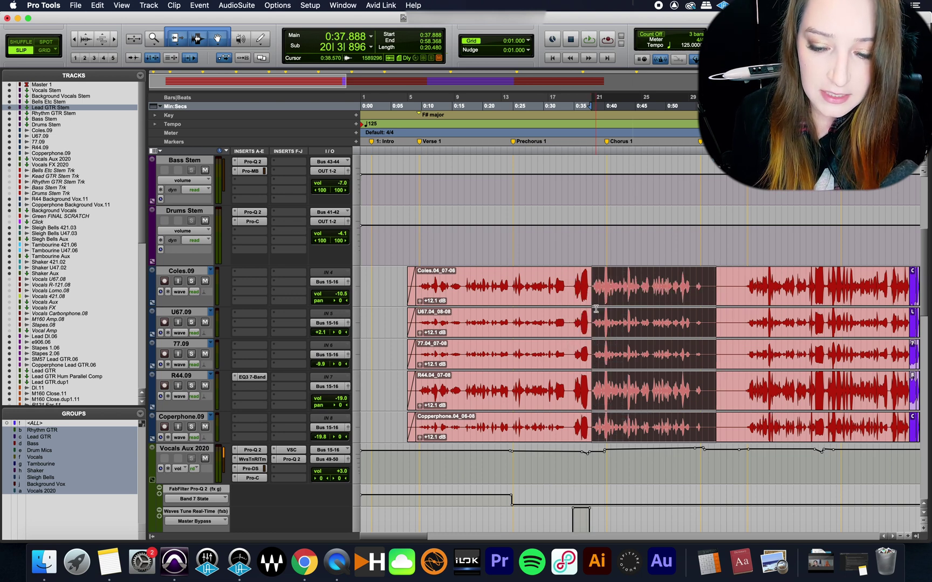
{"action": "left_click", "coordinate": [575, 474]}
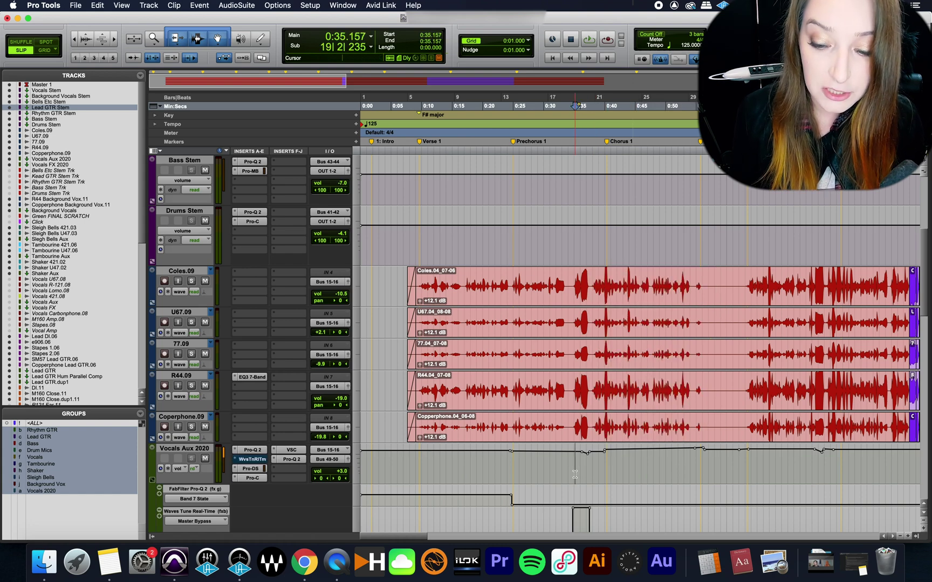
{"action": "scroll", "coordinate": [575, 475], "scroll_direction": "down", "scroll_amount": 10}
{"action": "key", "text": "super+bracketleft"}
{"action": "key", "text": "super+bracketleft"}
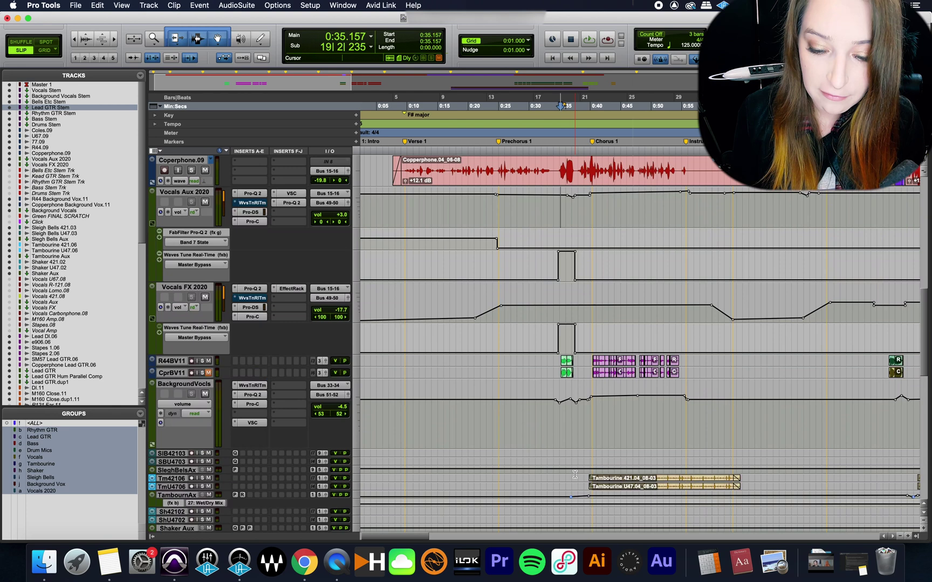
{"action": "key", "text": "super+bracketleft"}
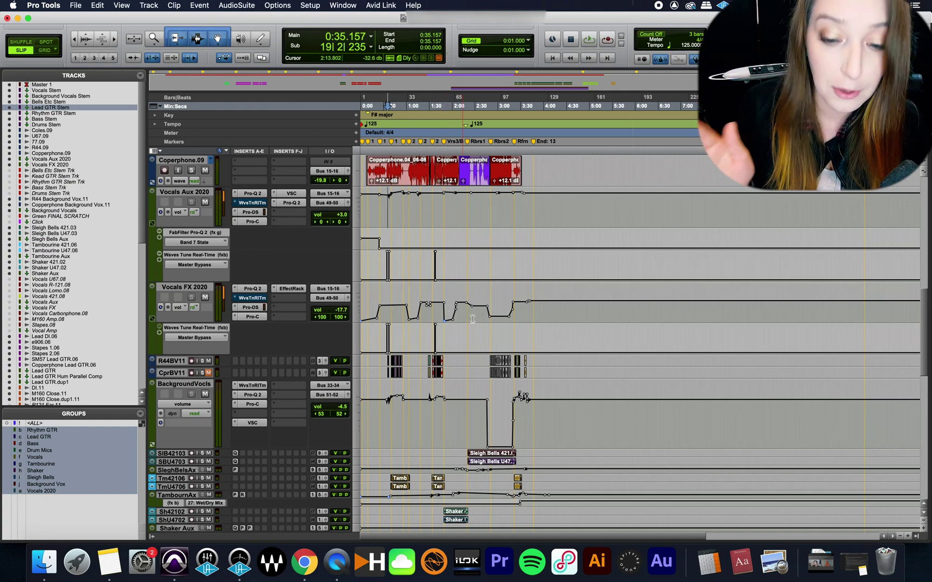
{"action": "scroll", "coordinate": [473, 319], "scroll_direction": "up", "scroll_amount": 5}
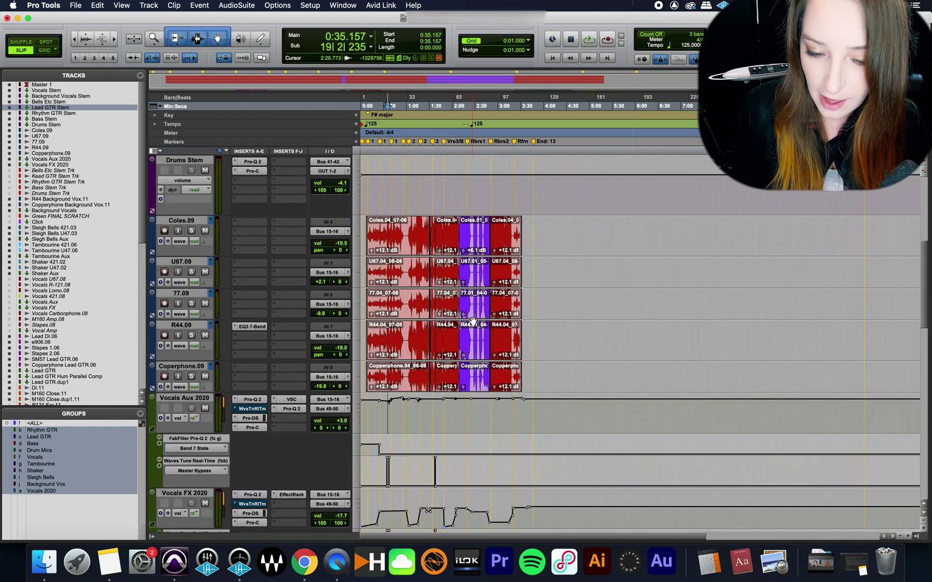
{"action": "key", "text": "super+bracketright"}
{"action": "key", "text": "super+bracketright"}
{"action": "scroll", "coordinate": [464, 333], "scroll_direction": "down", "scroll_amount": 2}
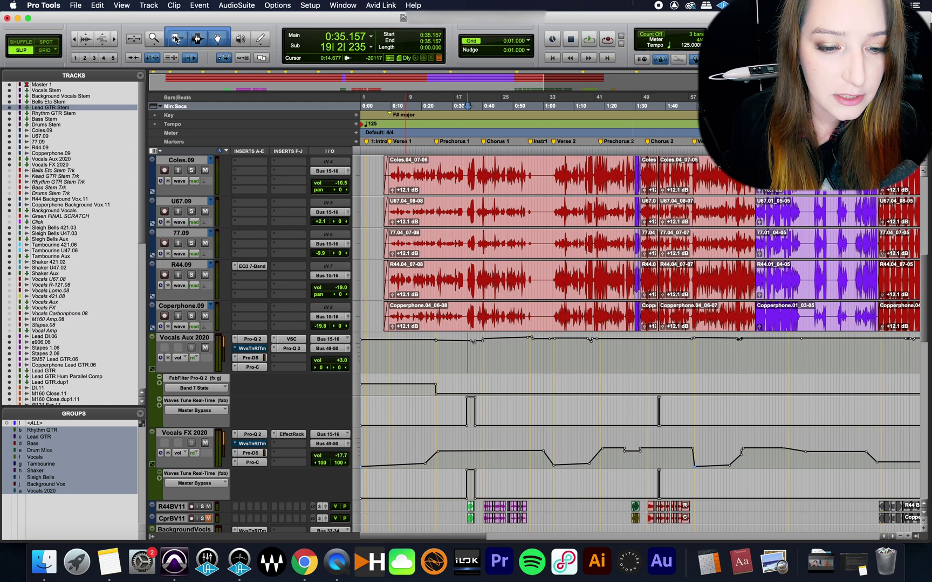
Step: Enable View > Clip > Clip Gain Line so every vocal clip displays its gain line
{"action": "left_click", "coordinate": [122, 6]}
{"action": "mouse_move", "coordinate": [132, 73]}
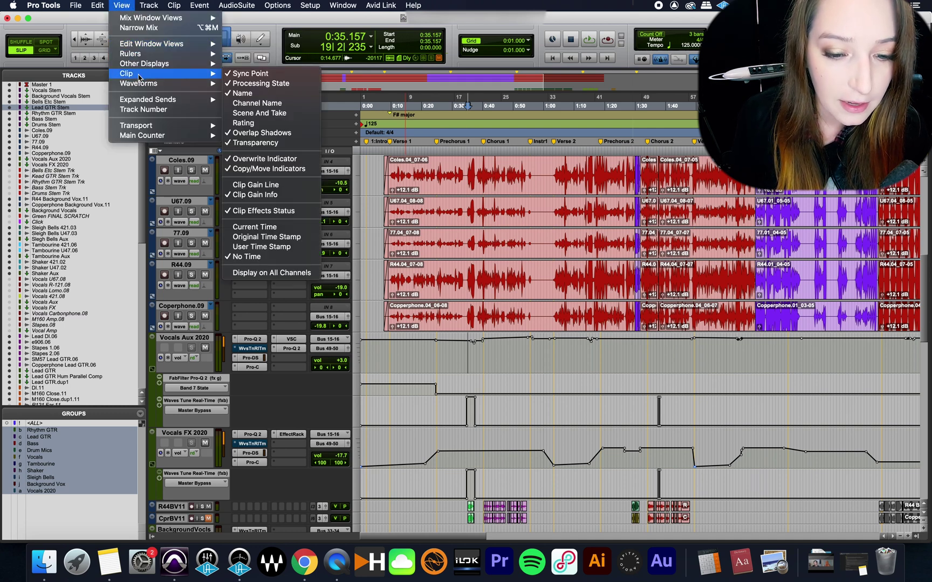
{"action": "left_click", "coordinate": [272, 188]}
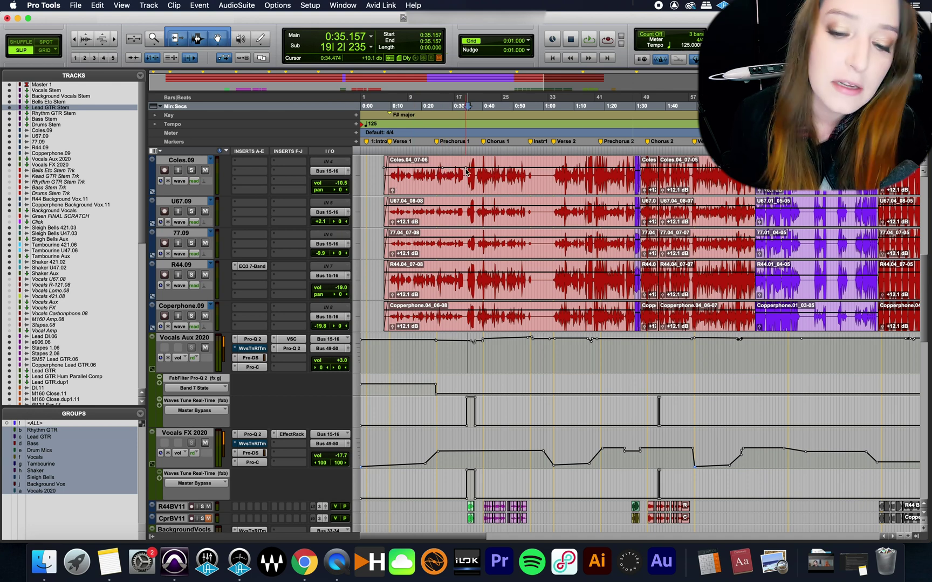
Step: Drag three dips into the Coles.04_07-06 clip's gain line, one pulled down to -23.7 dB
{"action": "left_click_drag", "start_coordinate": [451, 170], "coordinate": [453, 204]}
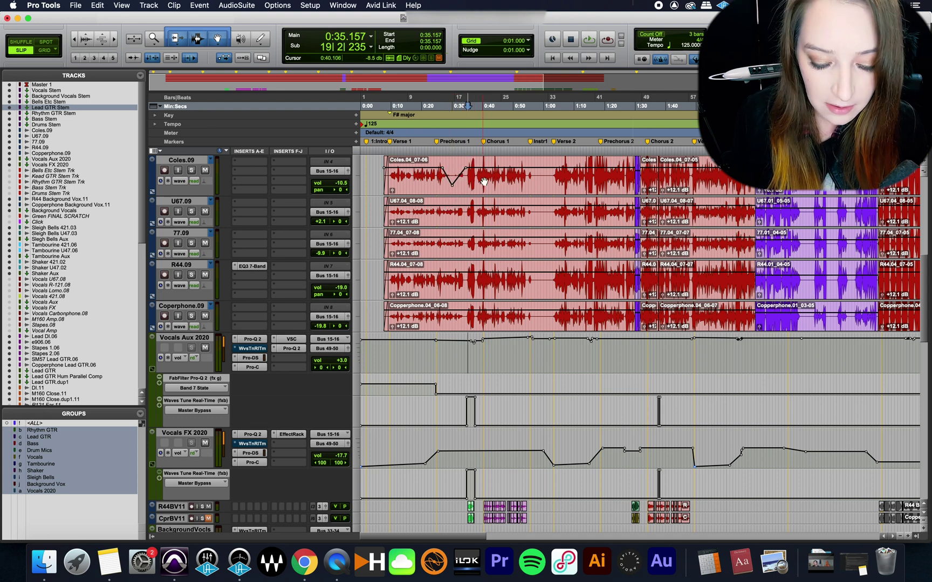
{"action": "left_click_drag", "start_coordinate": [501, 169], "coordinate": [503, 162]}
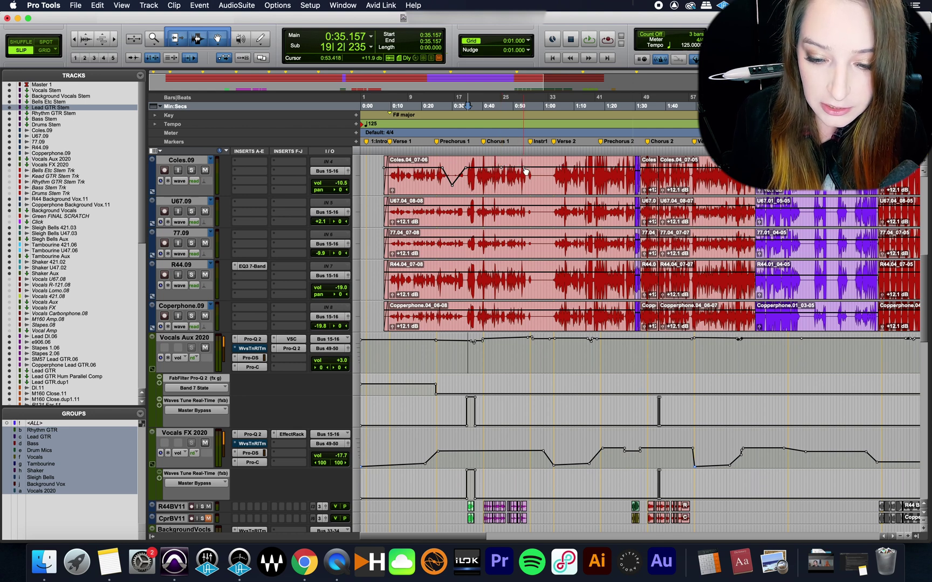
{"action": "left_click_drag", "start_coordinate": [515, 167], "coordinate": [509, 183]}
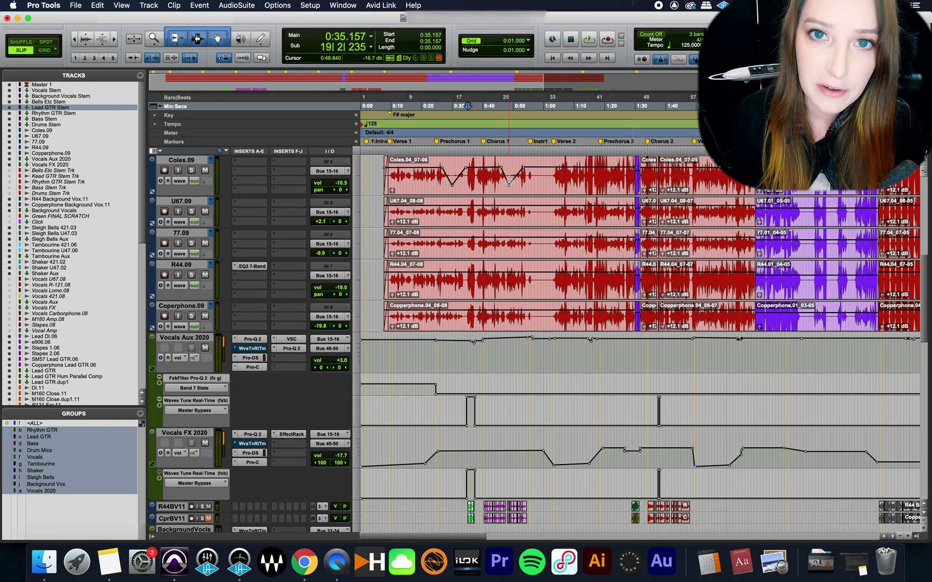
{"action": "left_click", "coordinate": [500, 344]}
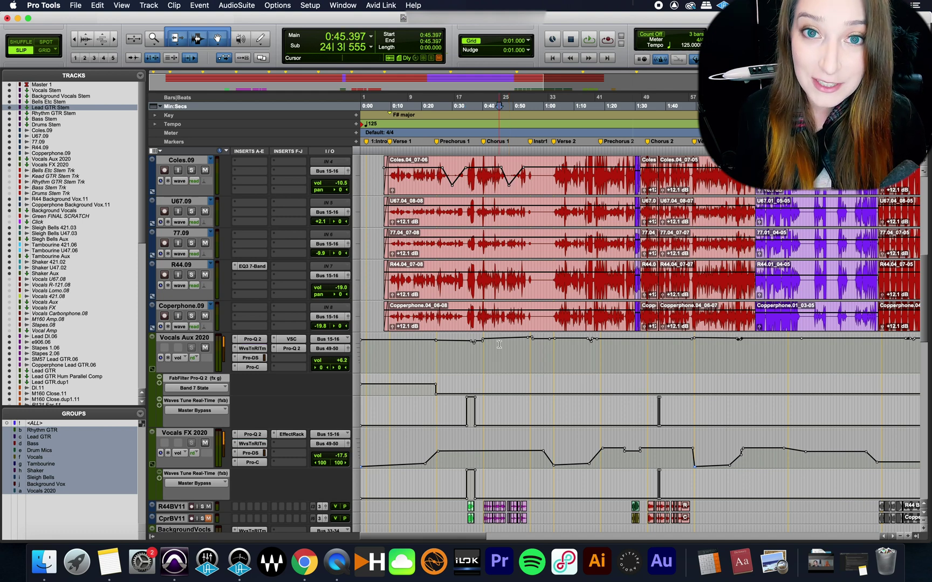